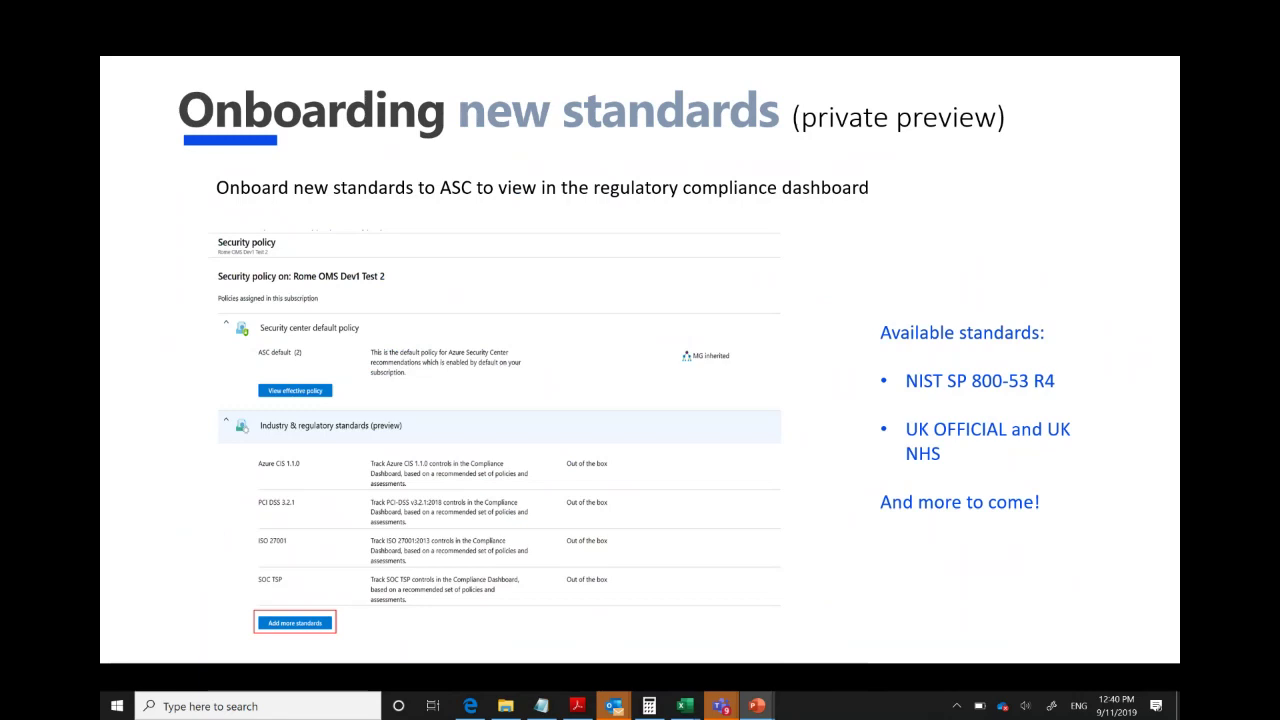
Advance the slide show to the demo slide and switch to the Security Center overview in Microsoft Edge.
{"action": "key", "text": "Right"}
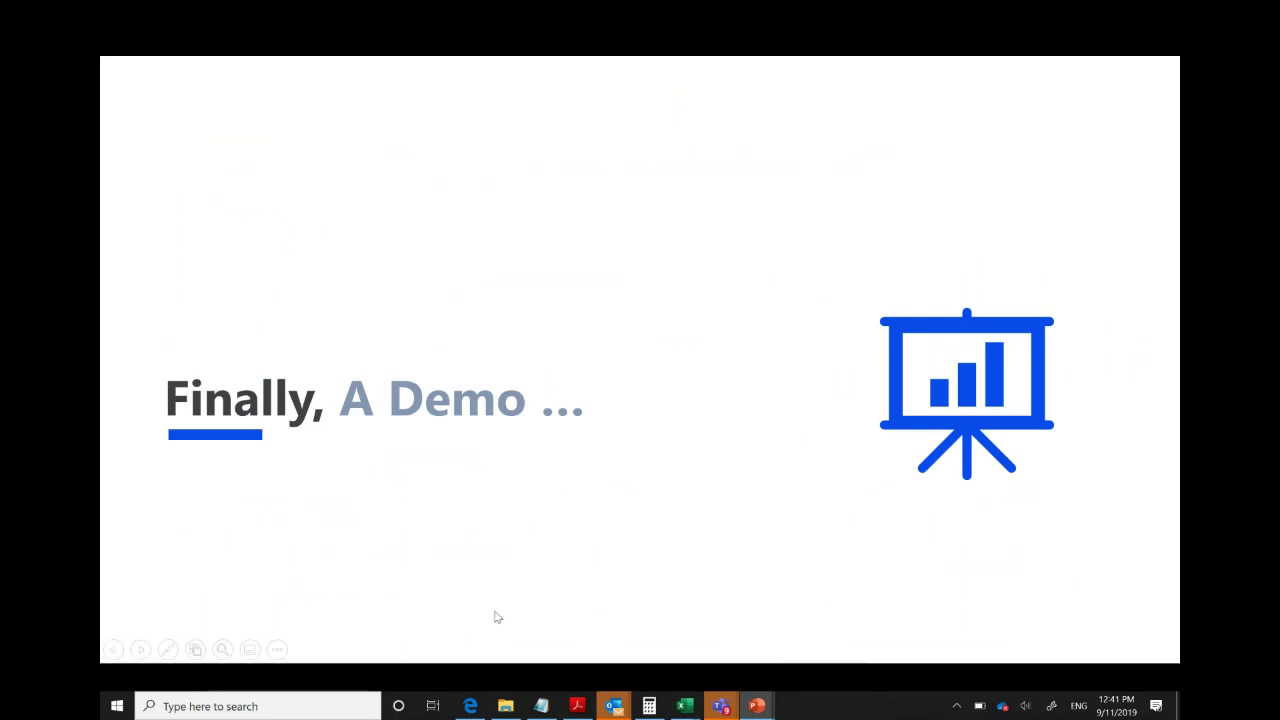
{"action": "left_click", "coordinate": [470, 706]}
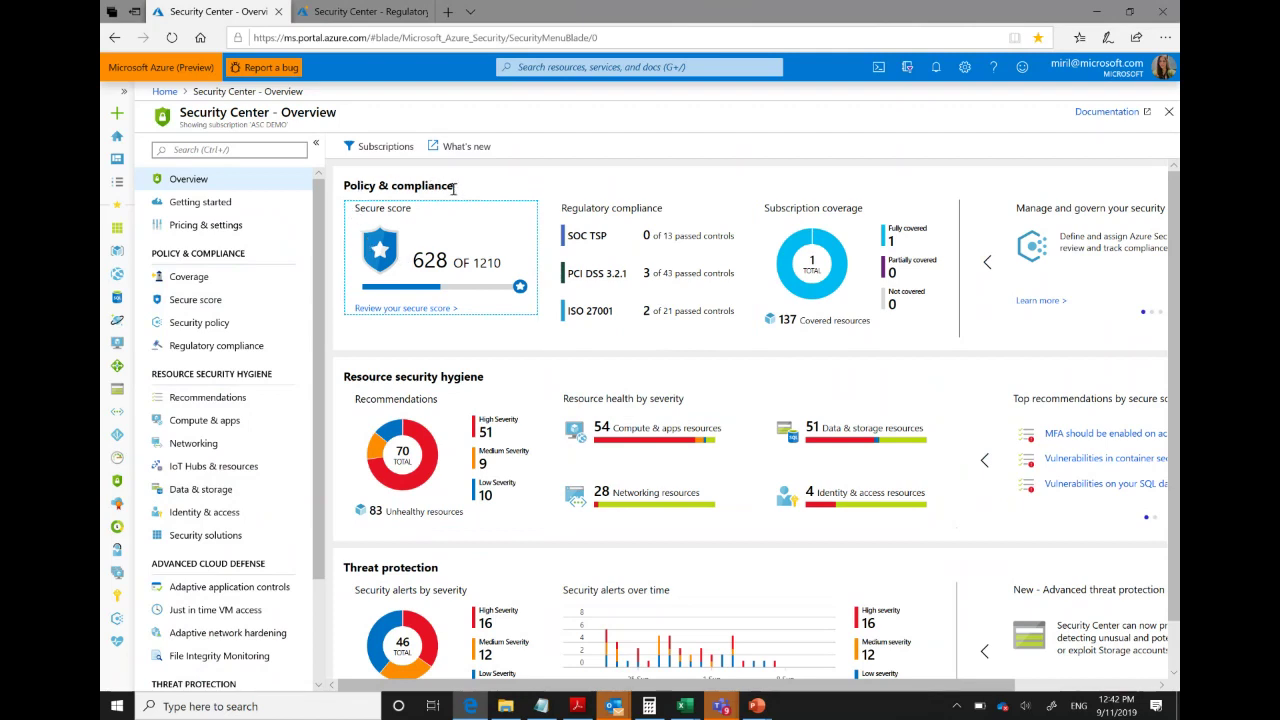
Open the Secure score page and view the recommendations for the ASC DEMO subscription.
{"action": "left_click", "coordinate": [480, 234]}
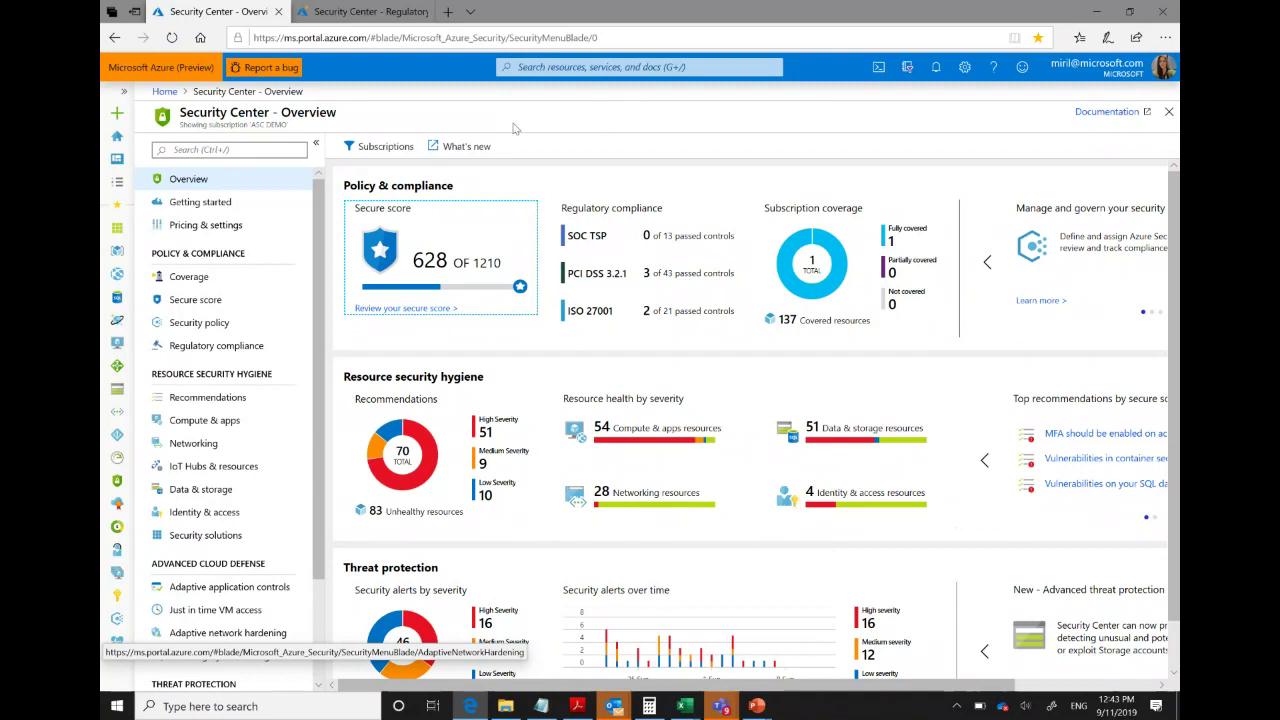
{"action": "left_click", "coordinate": [200, 305]}
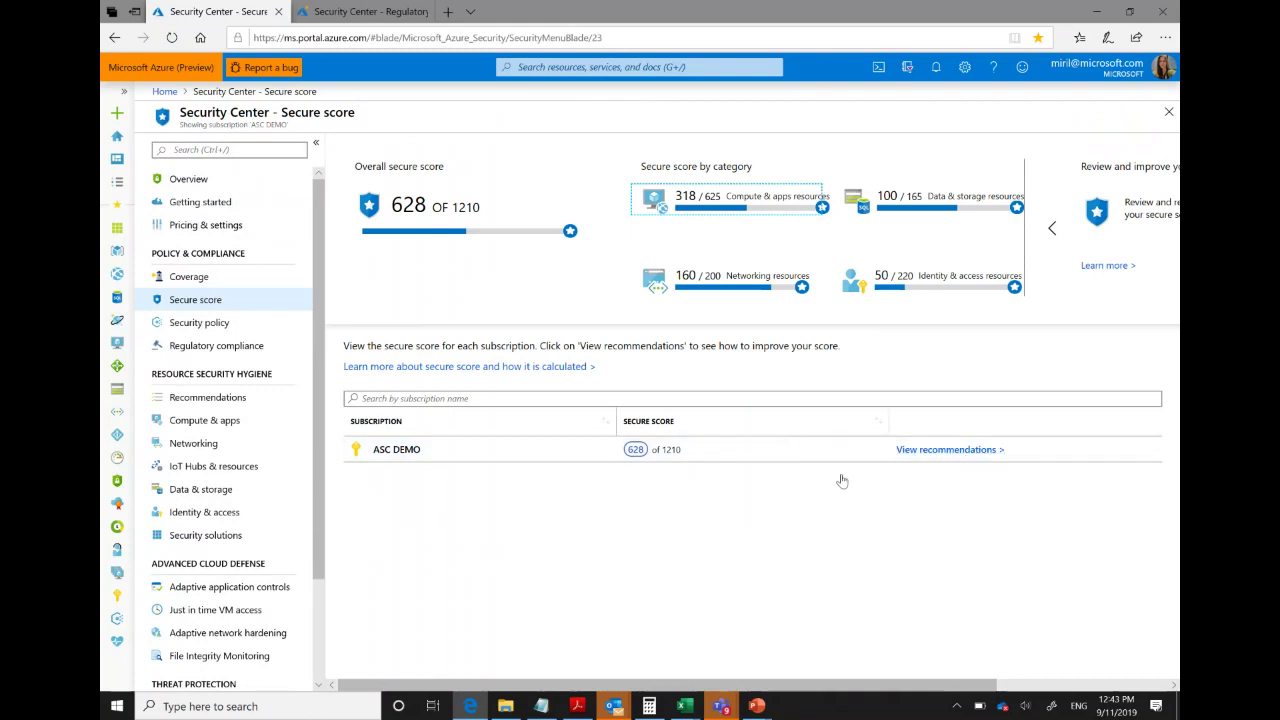
{"action": "left_click", "coordinate": [930, 452]}
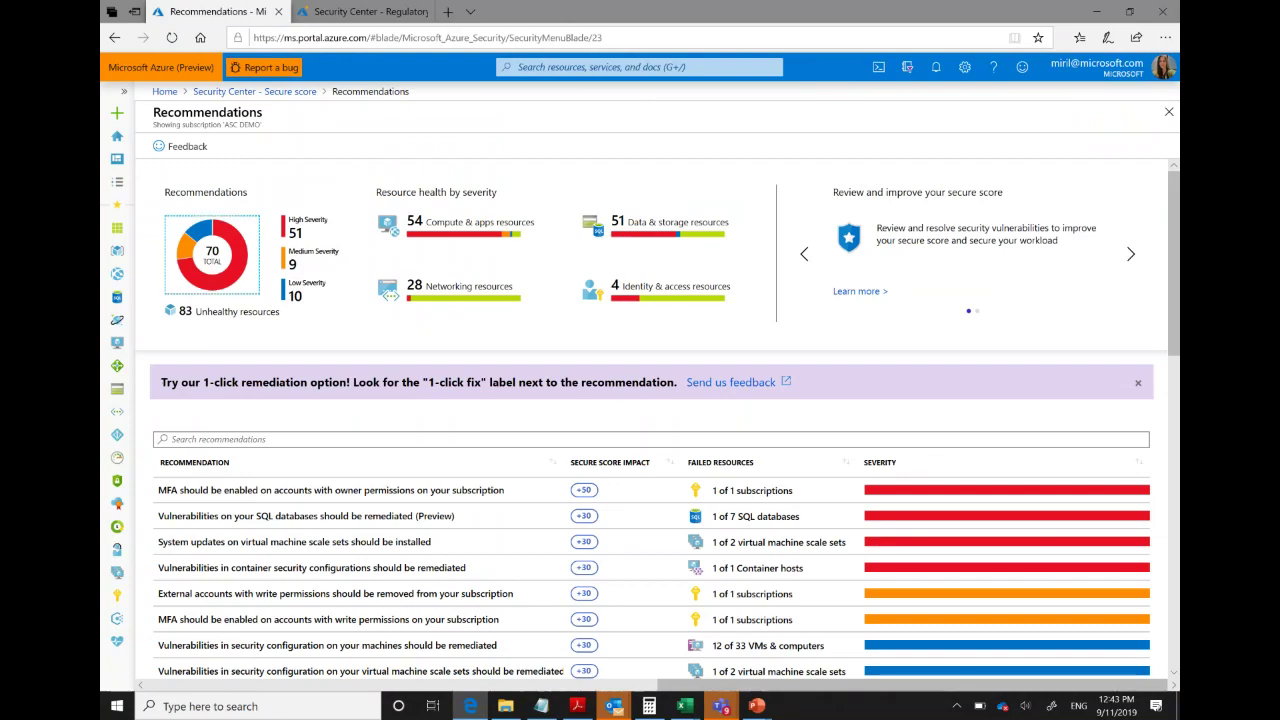
Open the "Web Application should only be accessible over HTTPS" recommendation, view its automatic remediation script, and close the script.
{"action": "scroll", "coordinate": [650, 420], "scroll_direction": "down", "scroll_amount": 10}
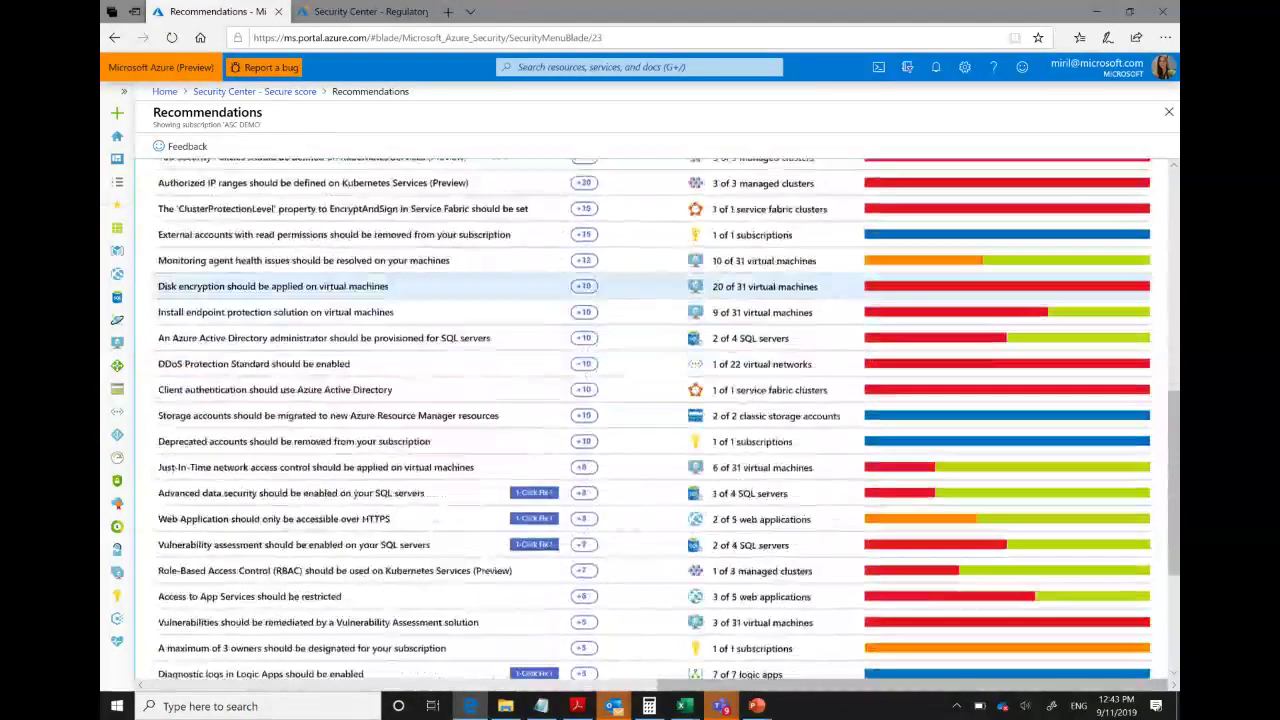
{"action": "scroll", "coordinate": [650, 420], "scroll_direction": "down", "scroll_amount": 1}
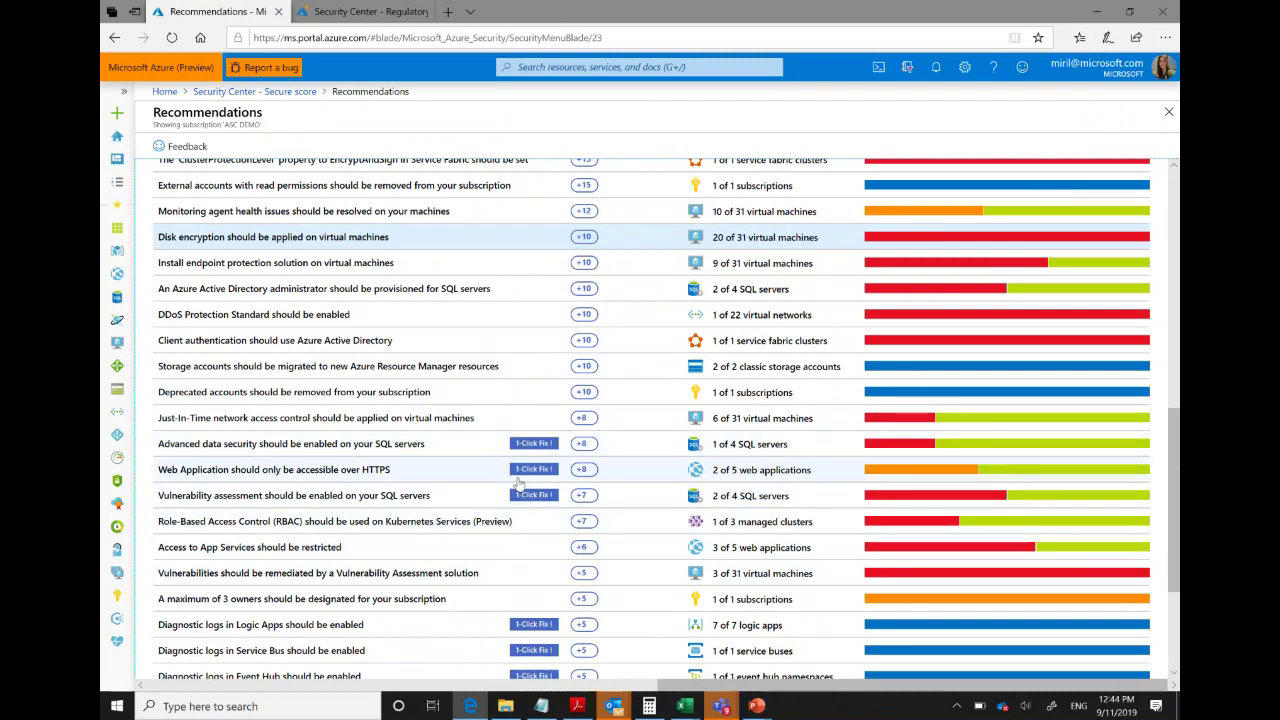
{"action": "left_click", "coordinate": [273, 468]}
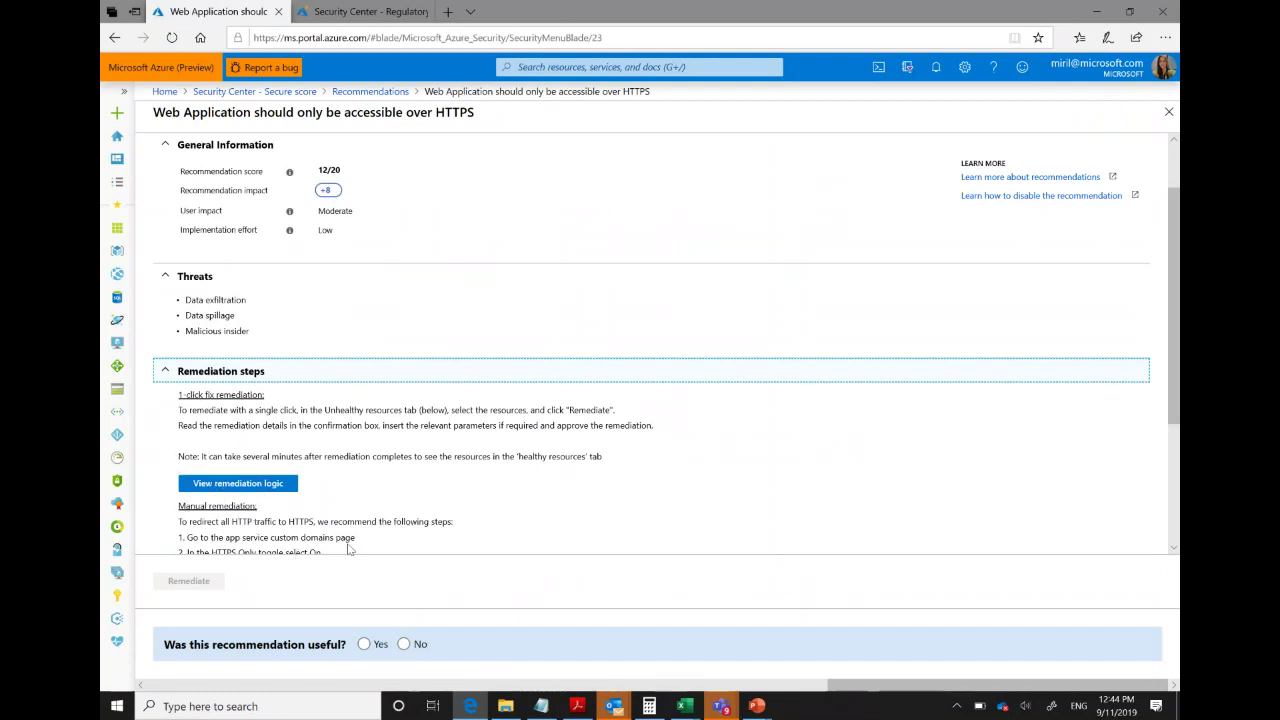
{"action": "left_click", "coordinate": [254, 490]}
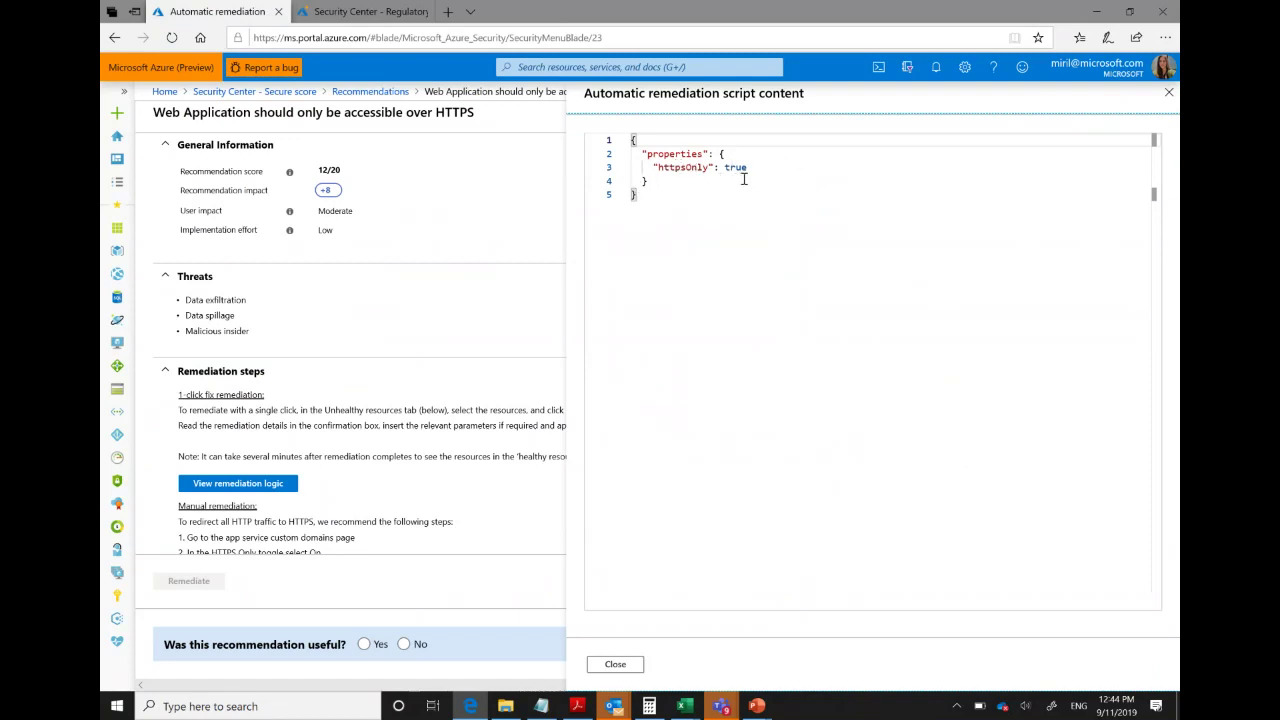
{"action": "left_click", "coordinate": [1170, 94]}
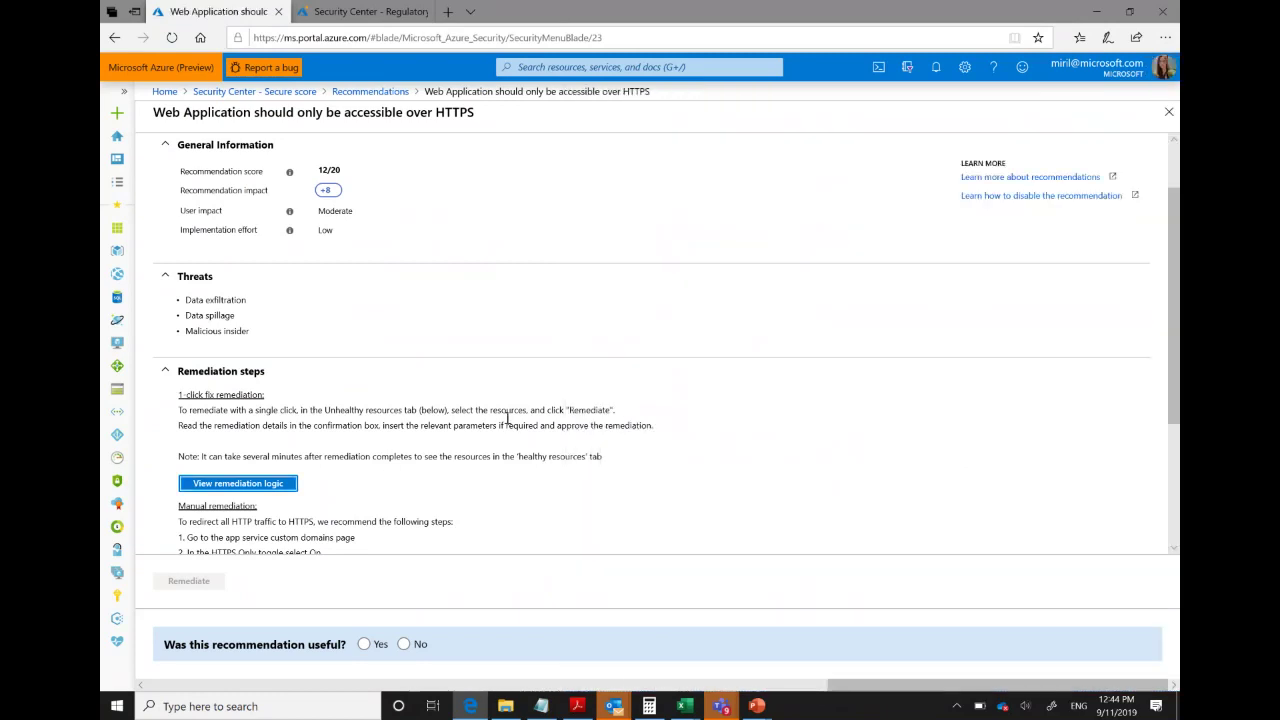
Remediate the unhealthy web applications NewBilling and efimweb for the HTTPS recommendation and dismiss the notification.
{"action": "scroll", "coordinate": [1060, 508], "scroll_direction": "down", "scroll_amount": 4}
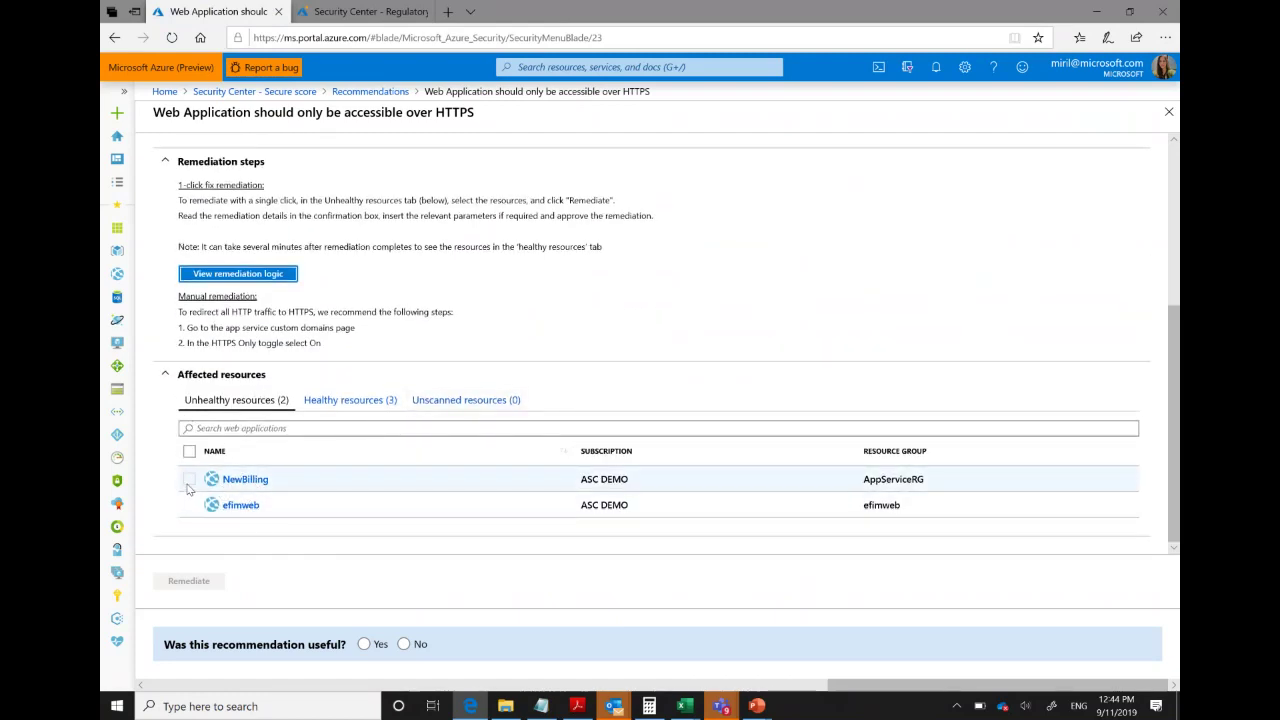
{"action": "left_click", "coordinate": [189, 481]}
{"action": "left_click", "coordinate": [189, 505]}
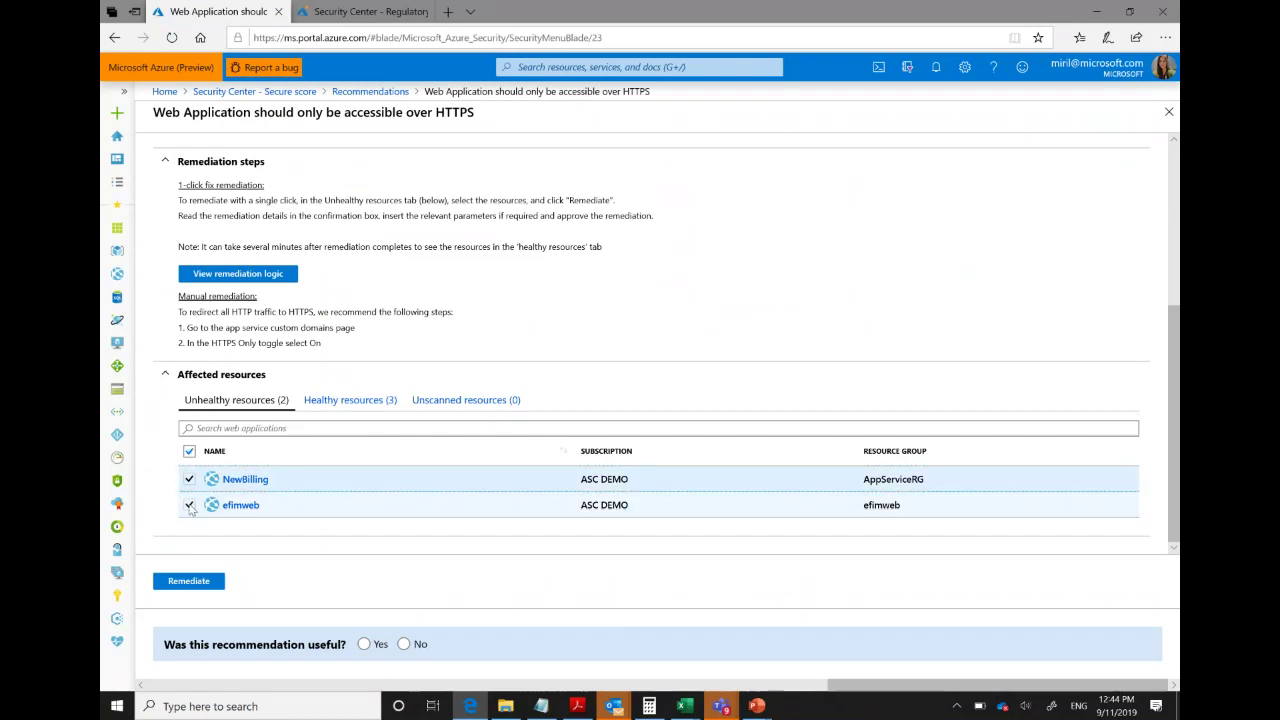
{"action": "left_click", "coordinate": [196, 589]}
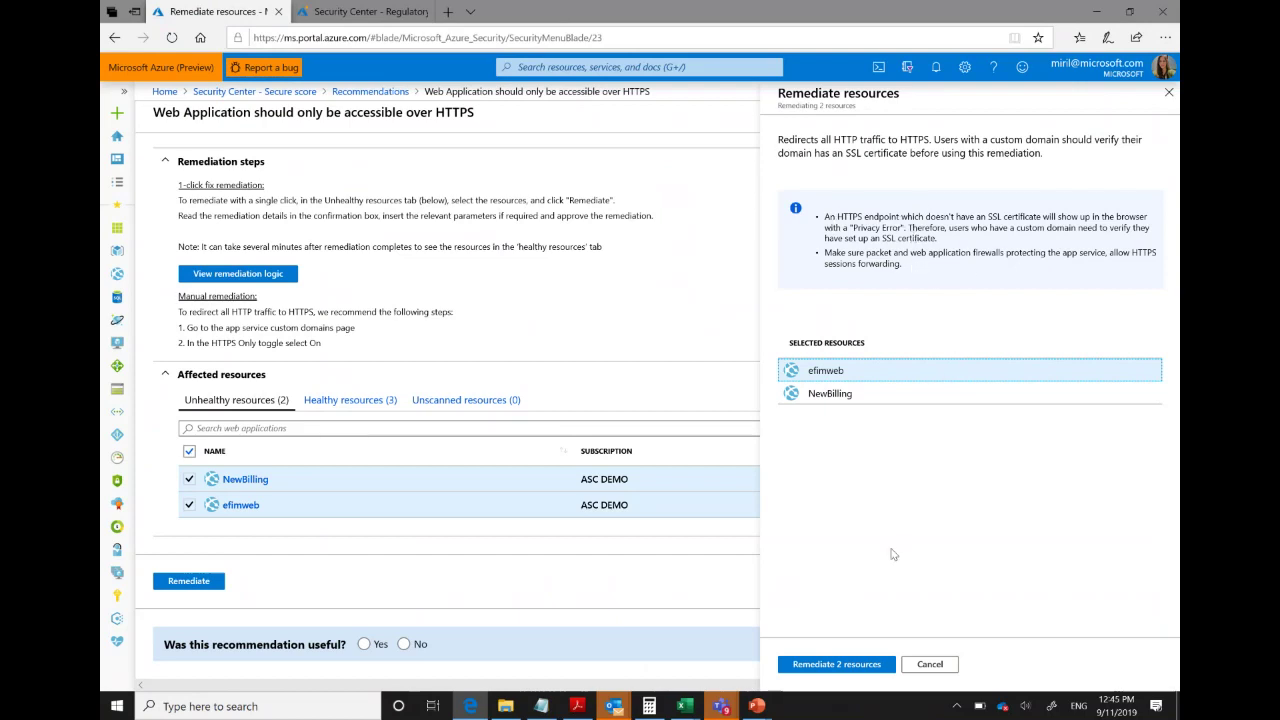
{"action": "left_click", "coordinate": [843, 665]}
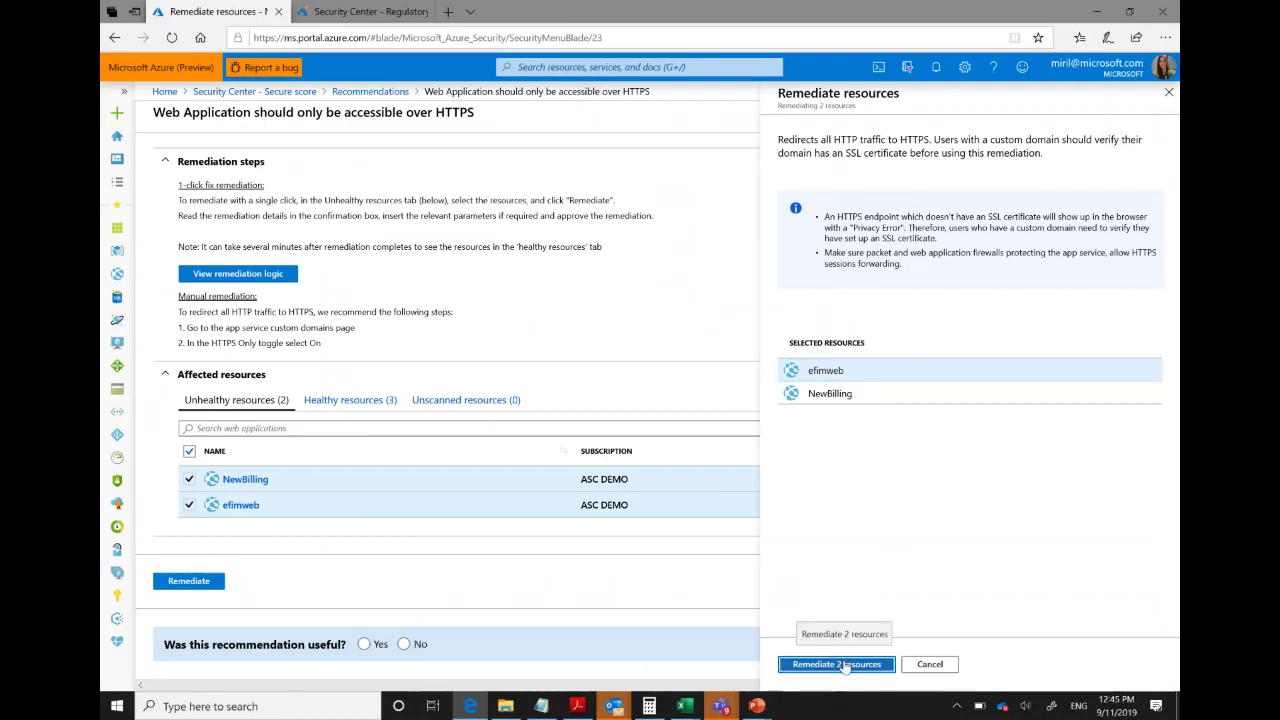
{"action": "left_click", "coordinate": [845, 665]}
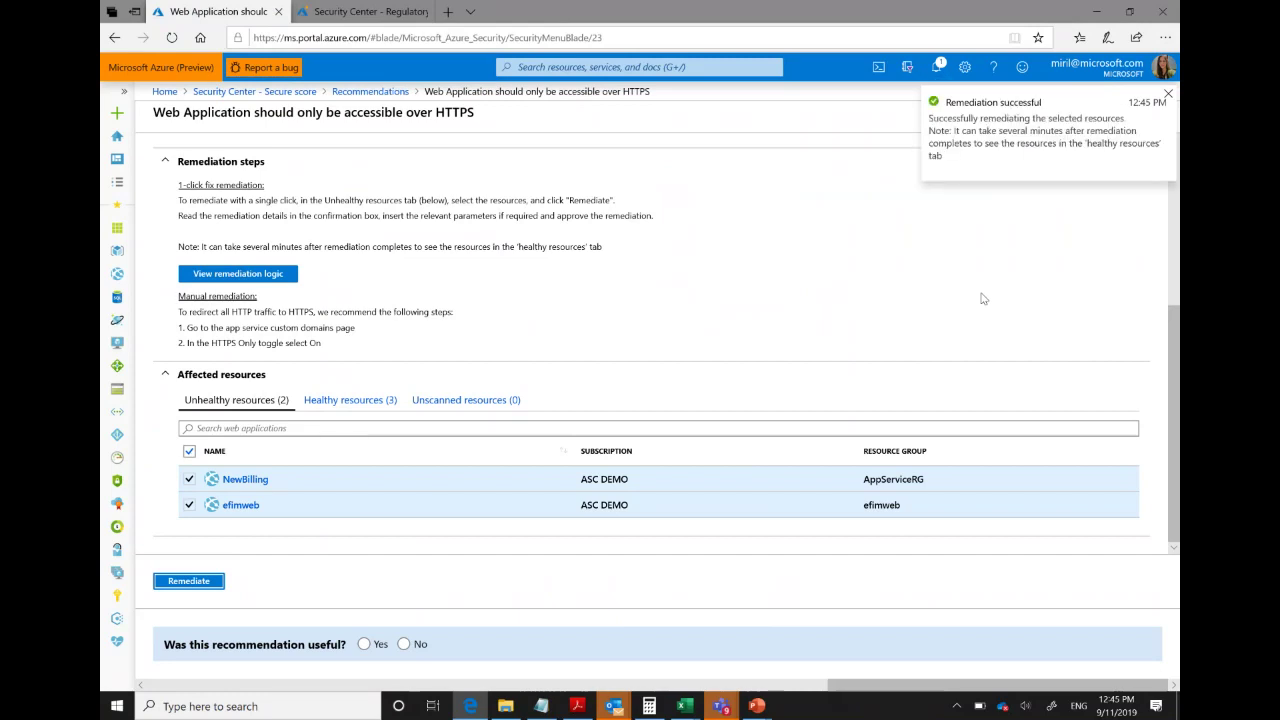
{"action": "left_click", "coordinate": [1168, 93]}
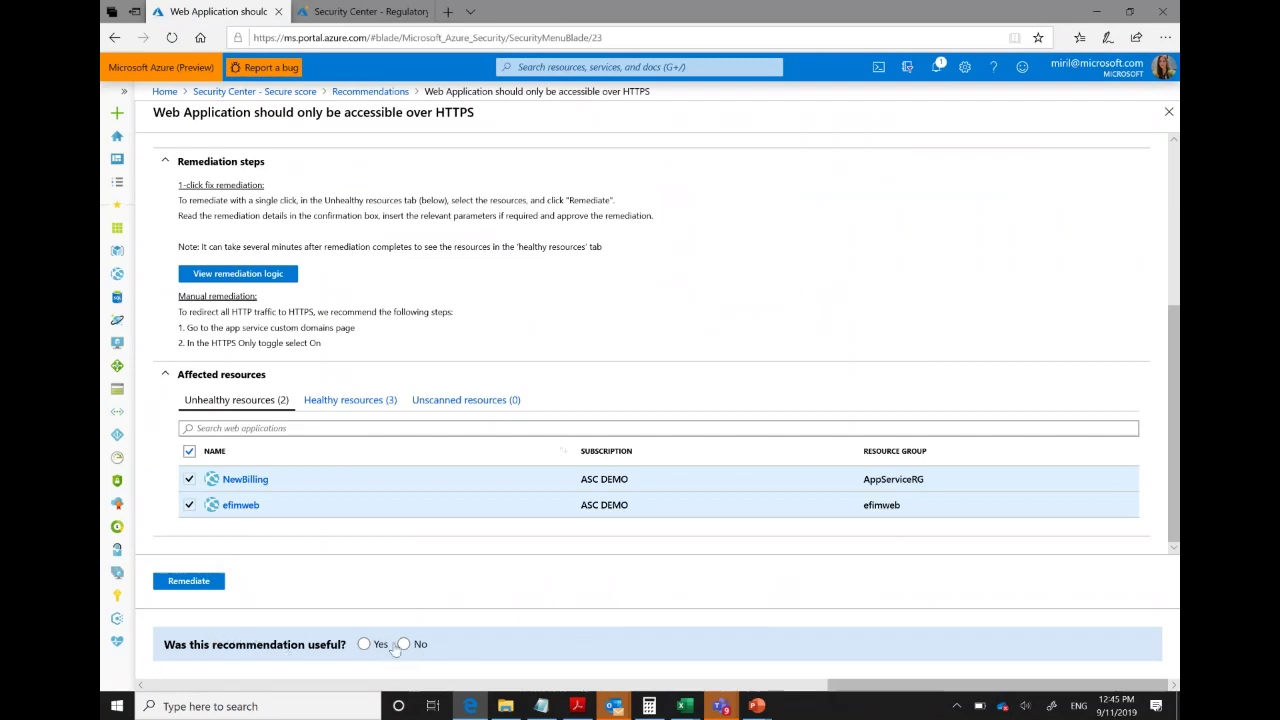
Switch to the Regulatory compliance browser tab and open the security policy of the QA-Rome OMS Prod Test 3 subscription.
{"action": "left_click_drag", "start_coordinate": [858, 692], "coordinate": [175, 678]}
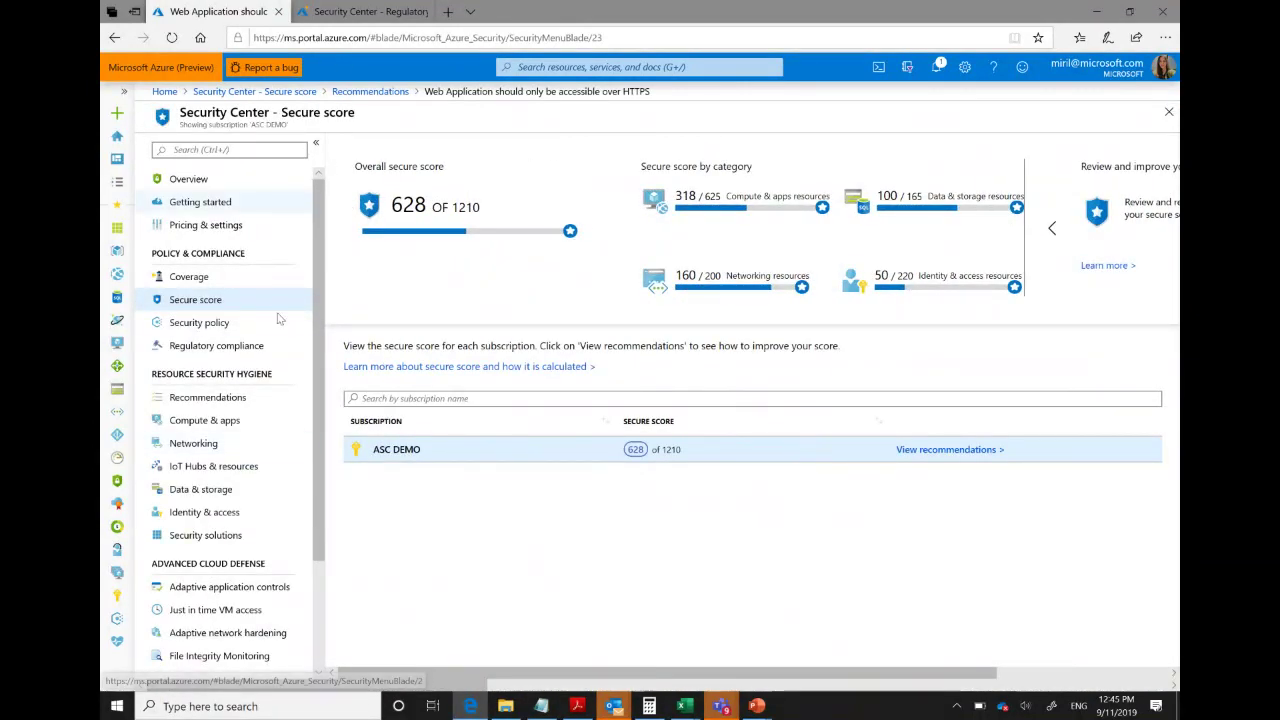
{"action": "left_click", "coordinate": [376, 12]}
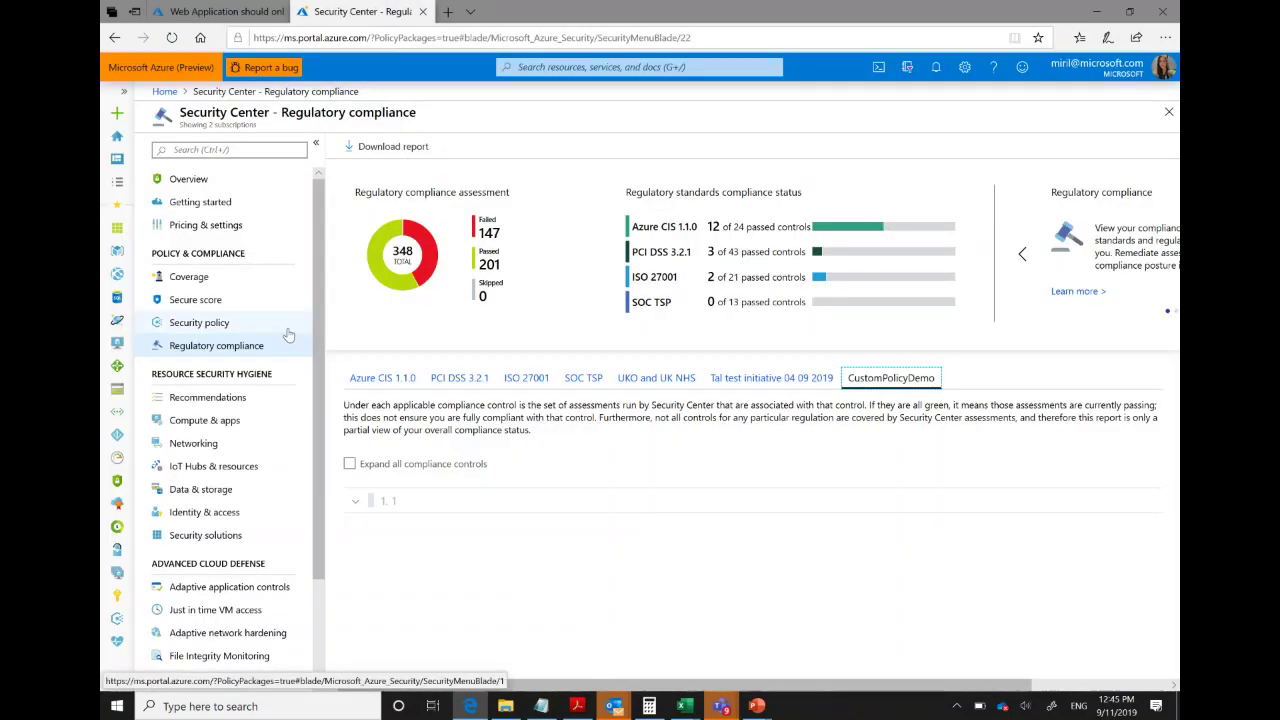
{"action": "left_click", "coordinate": [199, 326]}
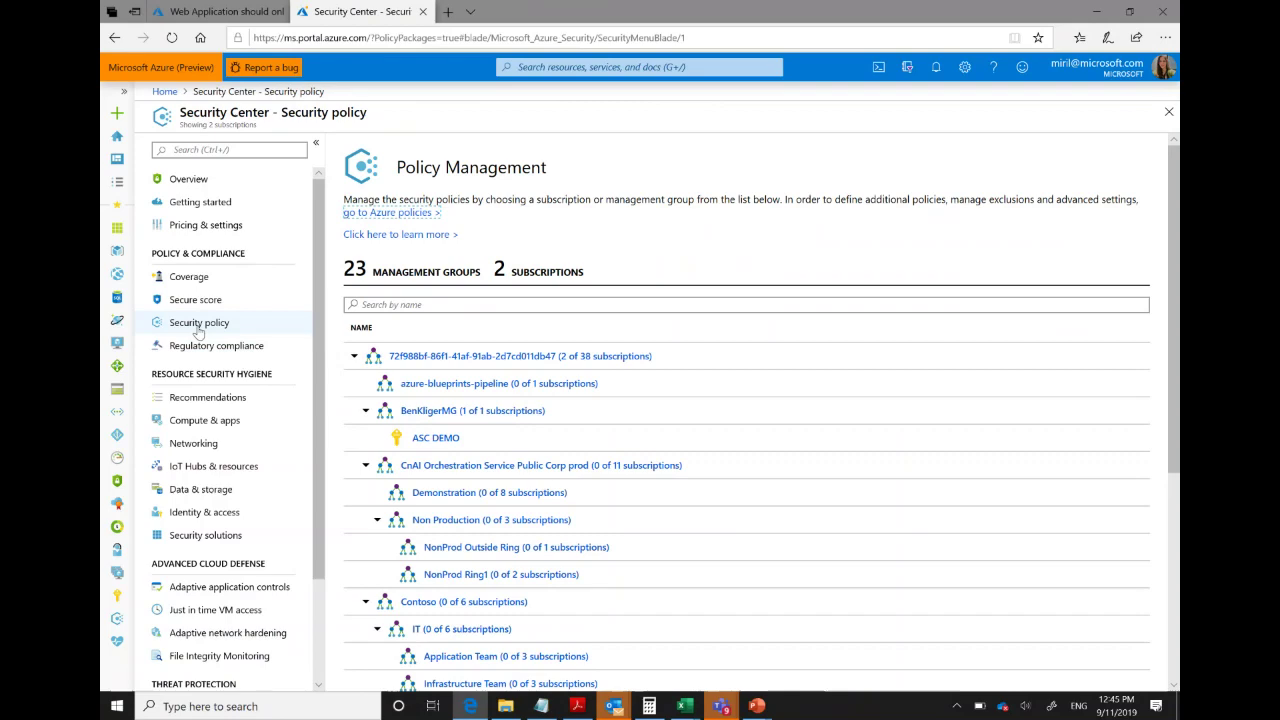
{"action": "scroll", "coordinate": [750, 400], "scroll_direction": "down", "scroll_amount": 3}
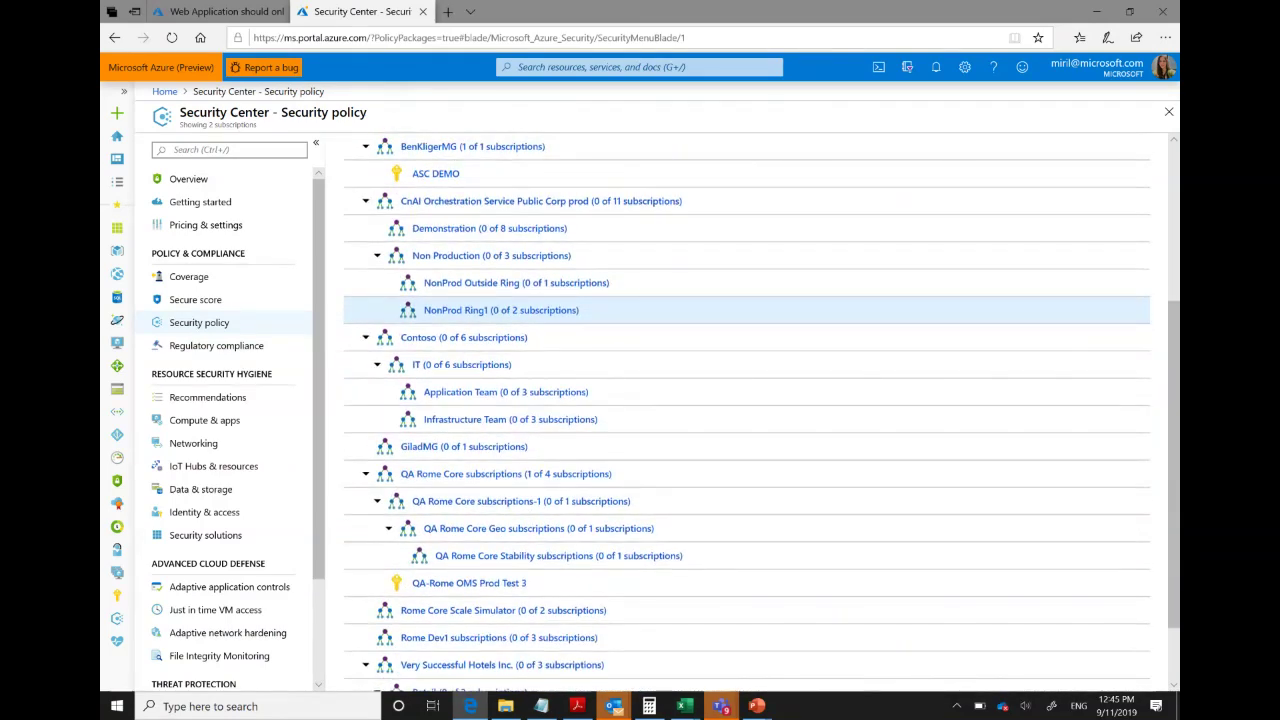
{"action": "left_click", "coordinate": [499, 585]}
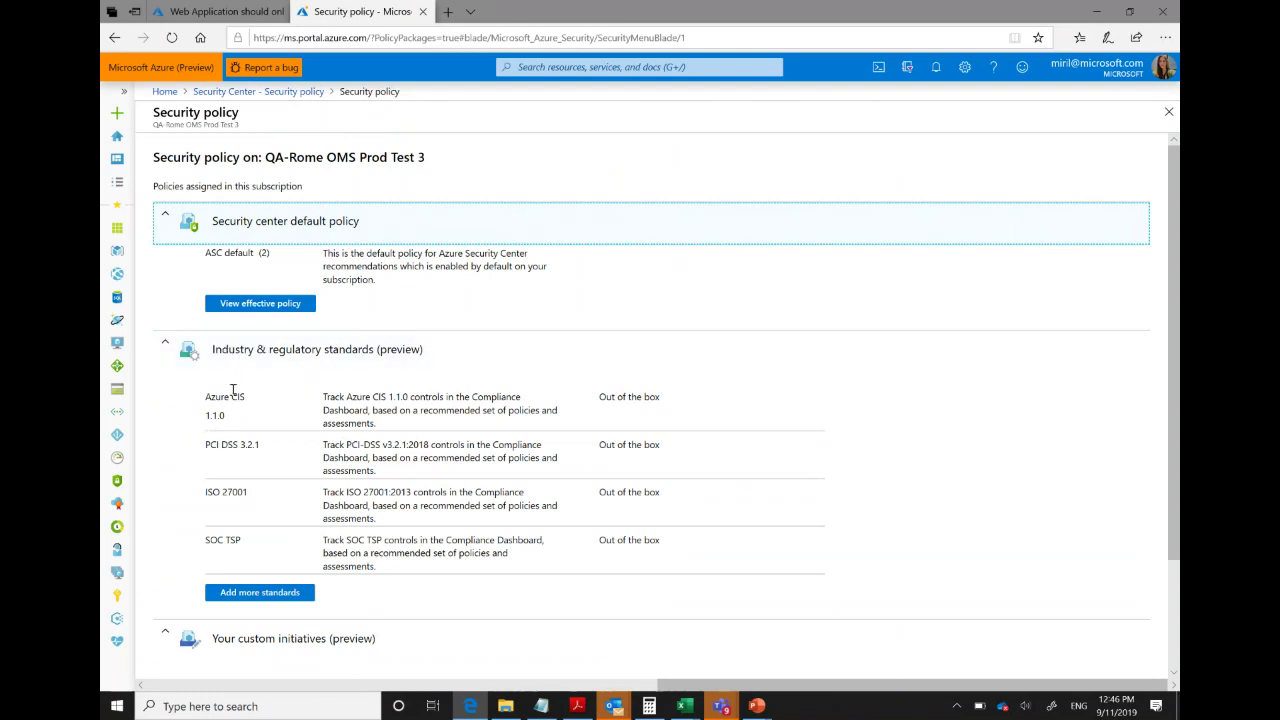
Open the page for adding a custom initiative to the subscription's security policy.
{"action": "scroll", "coordinate": [275, 555], "scroll_direction": "down", "scroll_amount": 2}
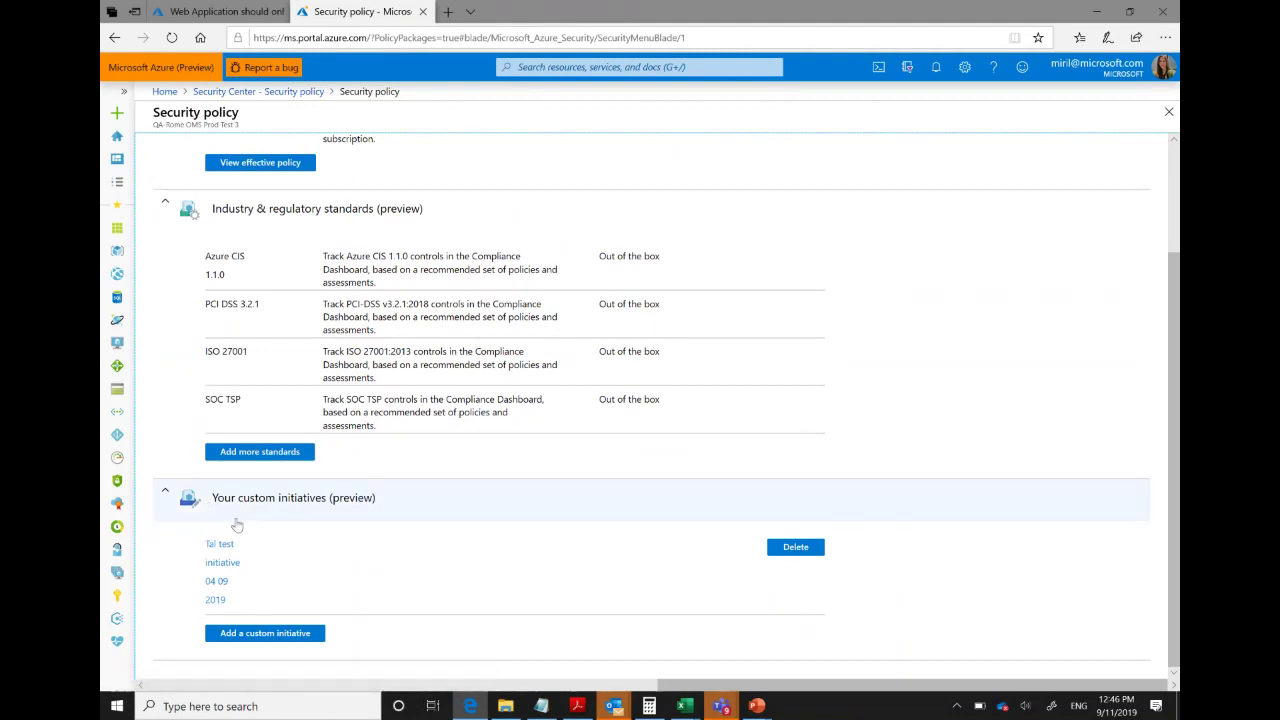
{"action": "left_click", "coordinate": [279, 628]}
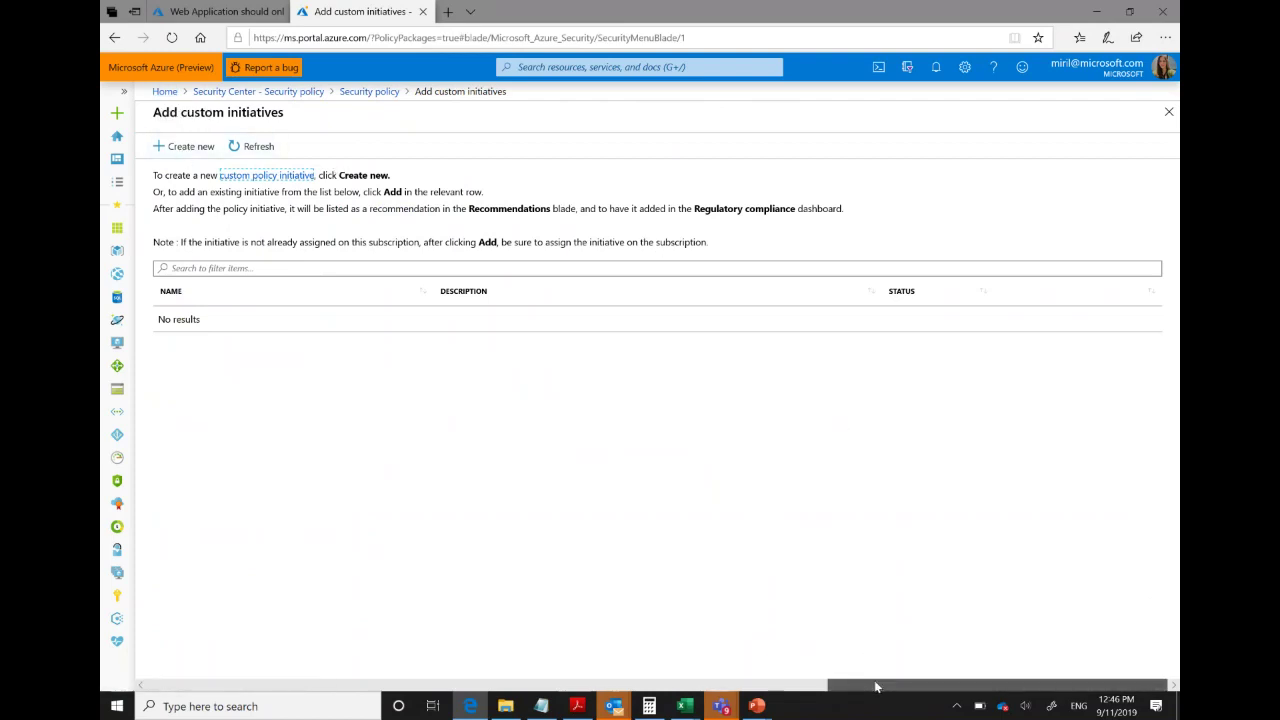
Open the Regulatory compliance dashboard in the current browser tab and in the tab holding the HTTPS recommendation.
{"action": "left_click_drag", "start_coordinate": [853, 687], "coordinate": [157, 688]}
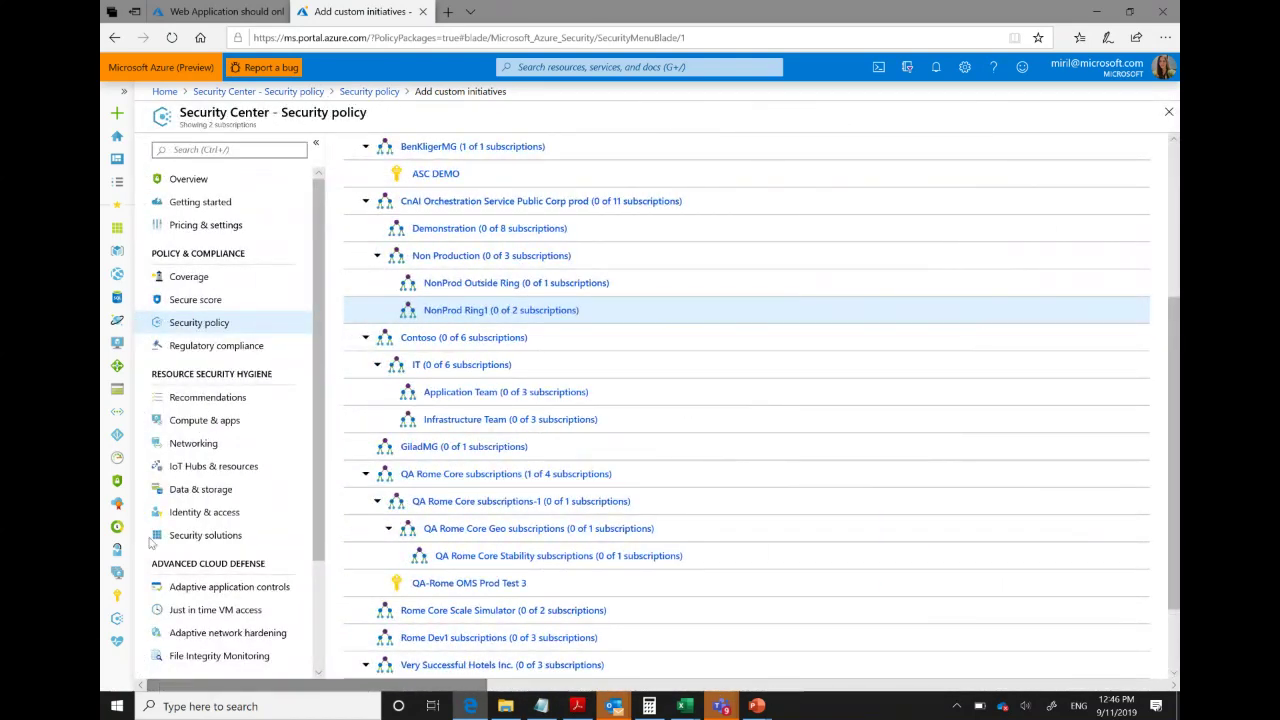
{"action": "left_click", "coordinate": [235, 350]}
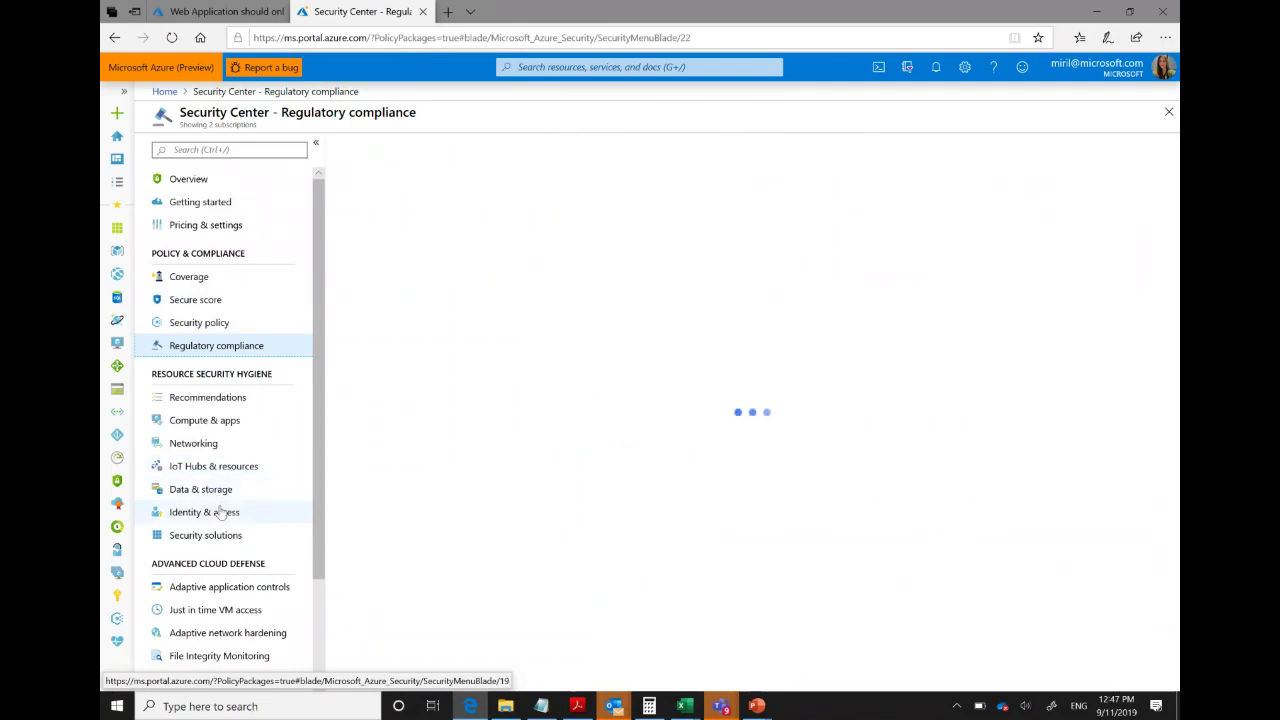
{"action": "left_click", "coordinate": [226, 18]}
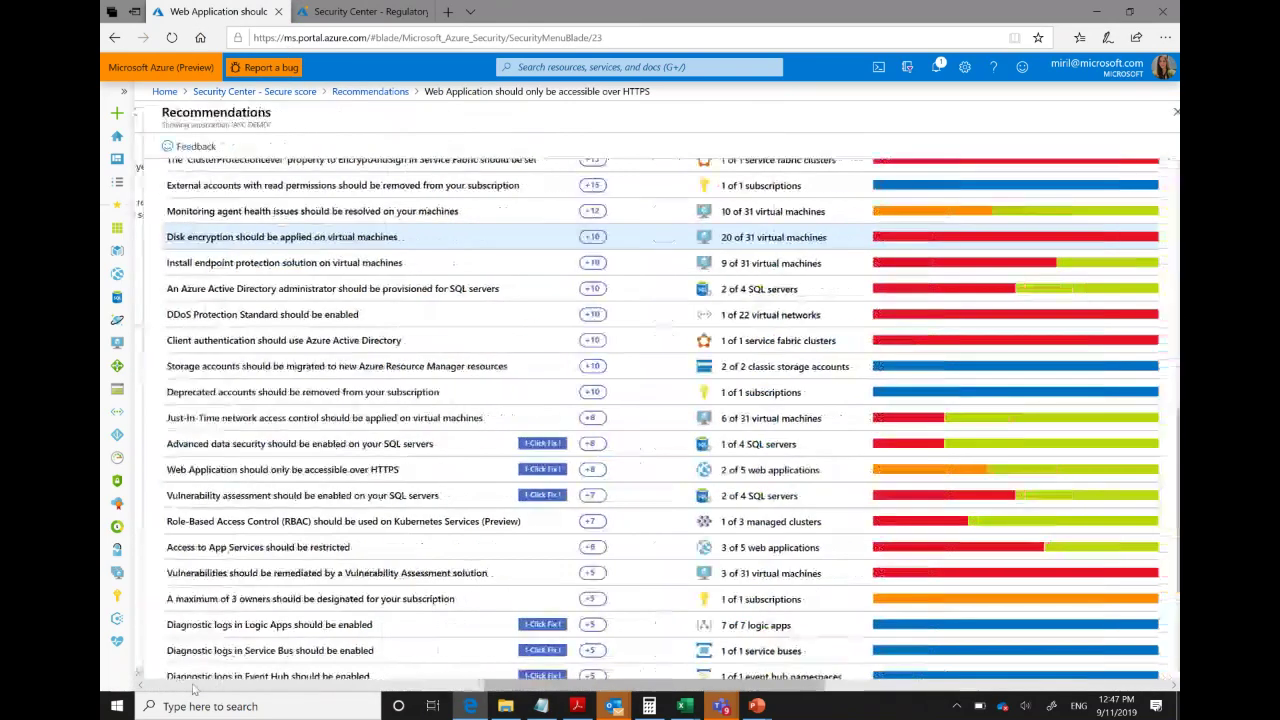
{"action": "left_click_drag", "start_coordinate": [590, 686], "coordinate": [243, 686]}
{"action": "left_click", "coordinate": [213, 347]}
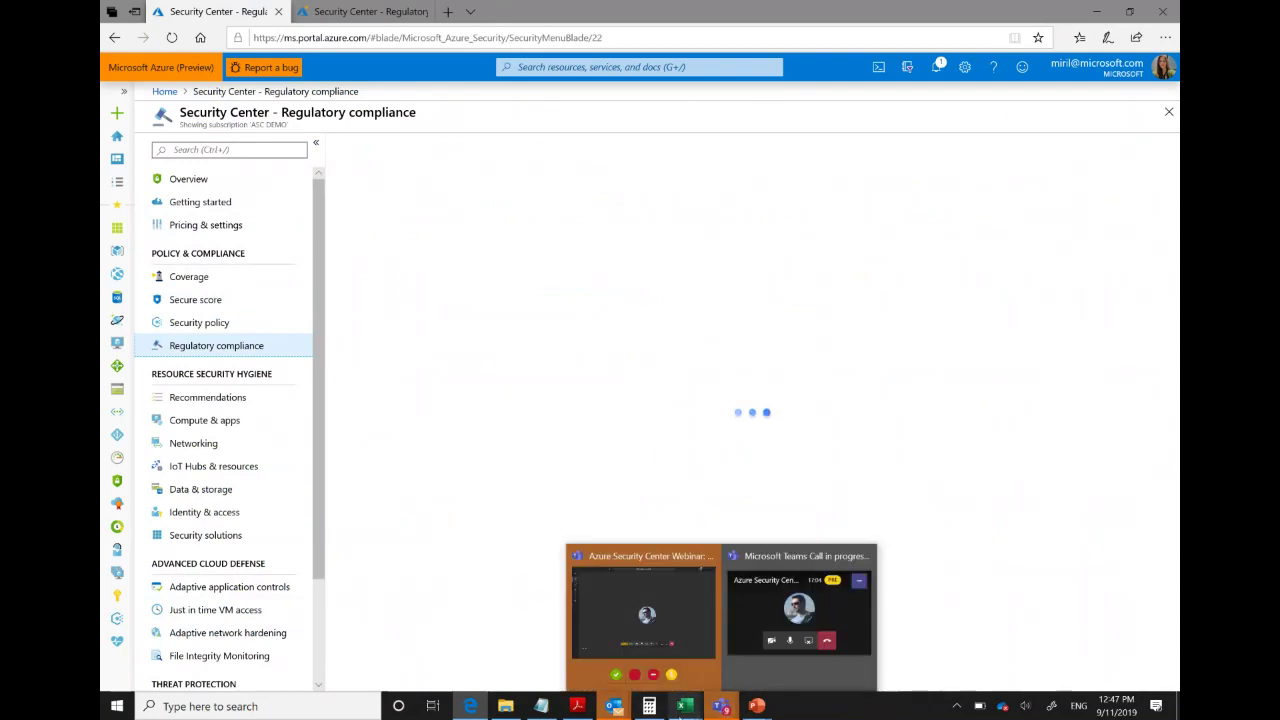
Return to the PowerPoint slide show and advance to the Questions slide.
{"action": "mouse_move", "coordinate": [757, 705]}
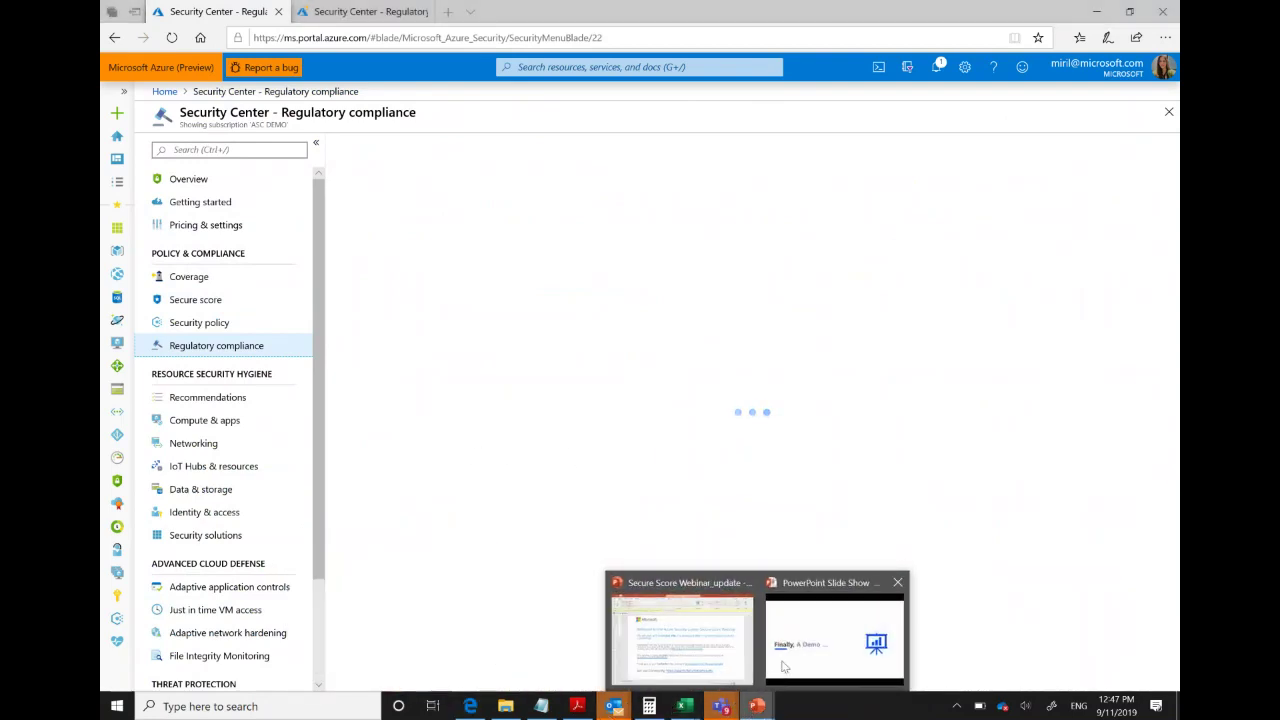
{"action": "left_click", "coordinate": [785, 667]}
{"action": "key", "text": "Right"}
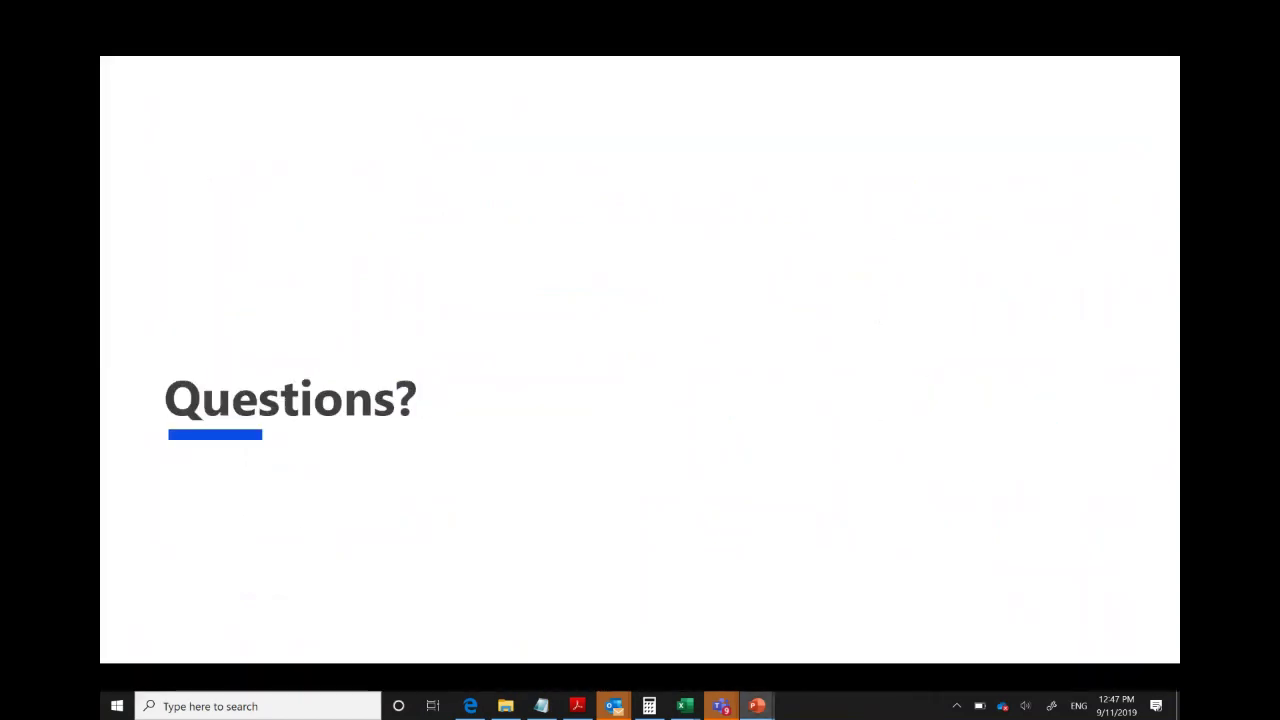